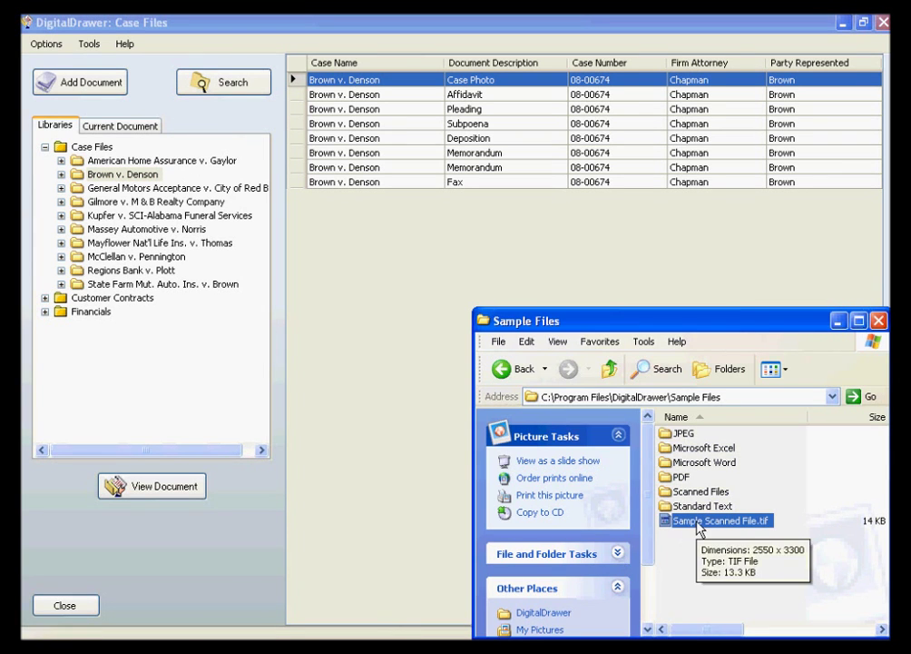
# Hide the Sample Files window, list all 80 Case Files documents, and start a new document
pyautogui.moveTo(698, 527)
pyautogui.mouseDown()
pyautogui.moveTo(297, 342)
pyautogui.moveTo(126, 207)
pyautogui.moveTo(121, 182)
pyautogui.moveTo(451, 382)
pyautogui.moveTo(610, 495)
pyautogui.moveTo(699, 528)
pyautogui.mouseUp()
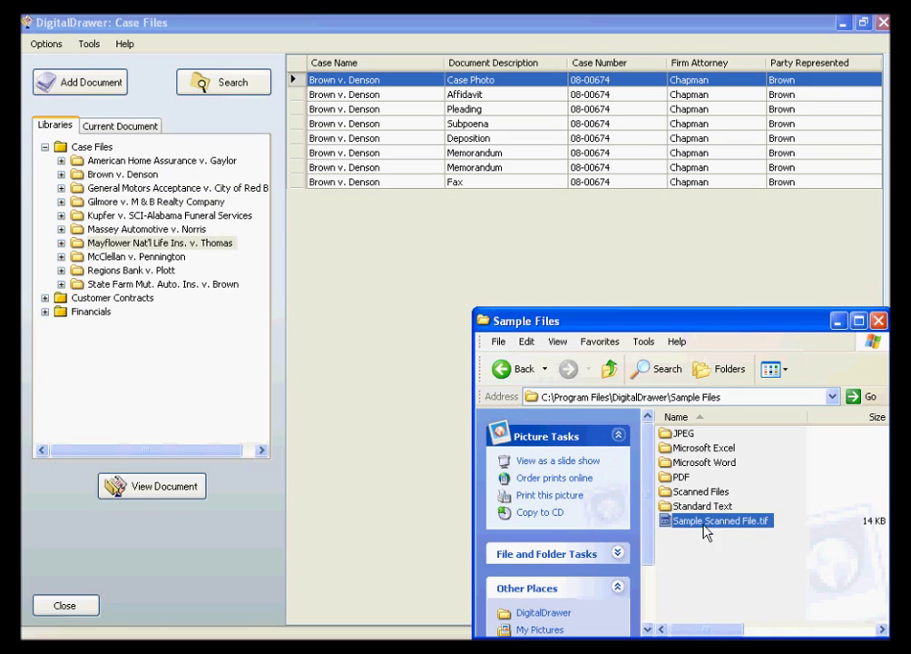
pyautogui.click(837, 321)
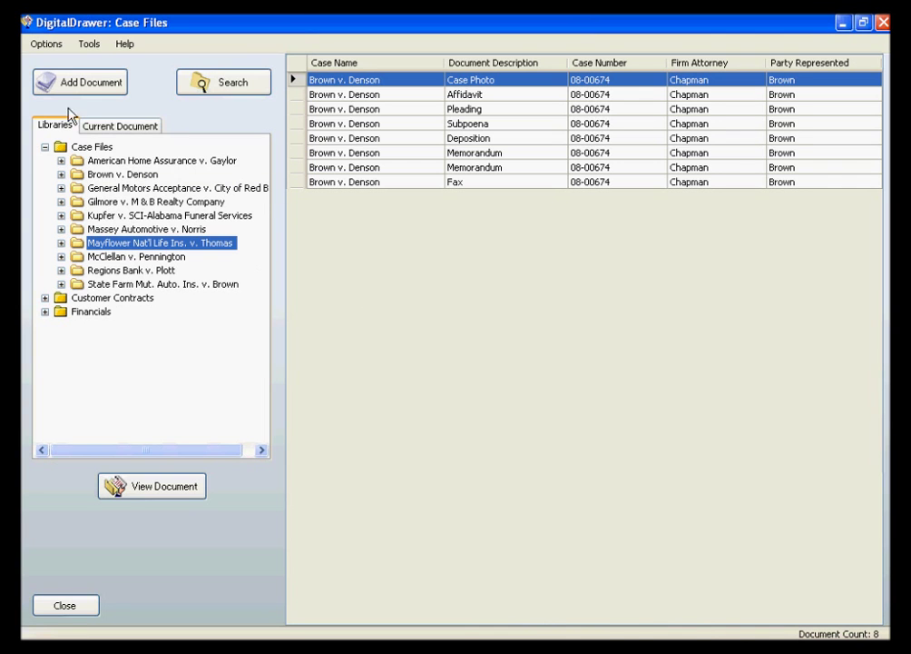
pyautogui.click(89, 147)
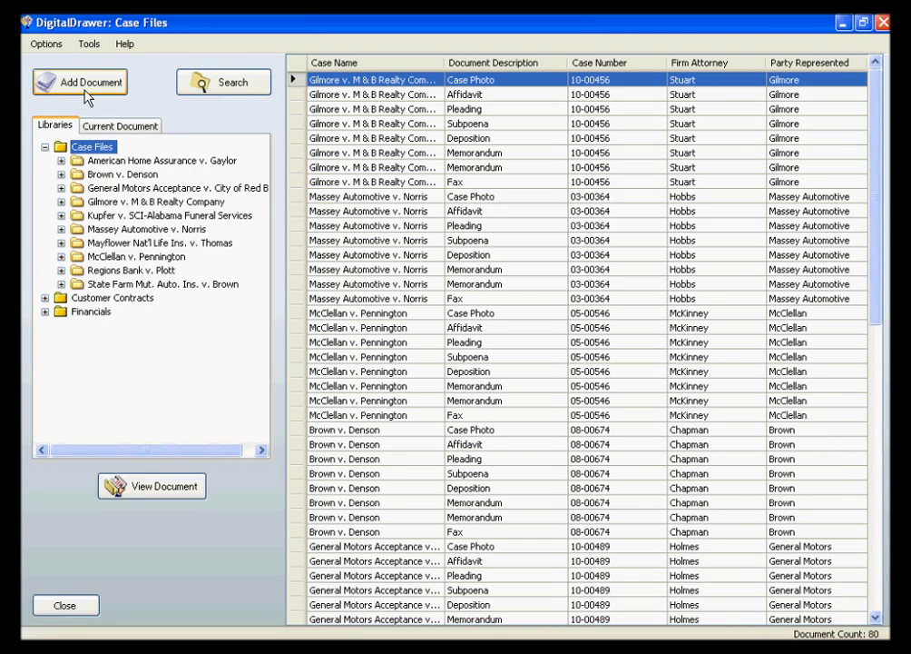
pyautogui.click(81, 85)
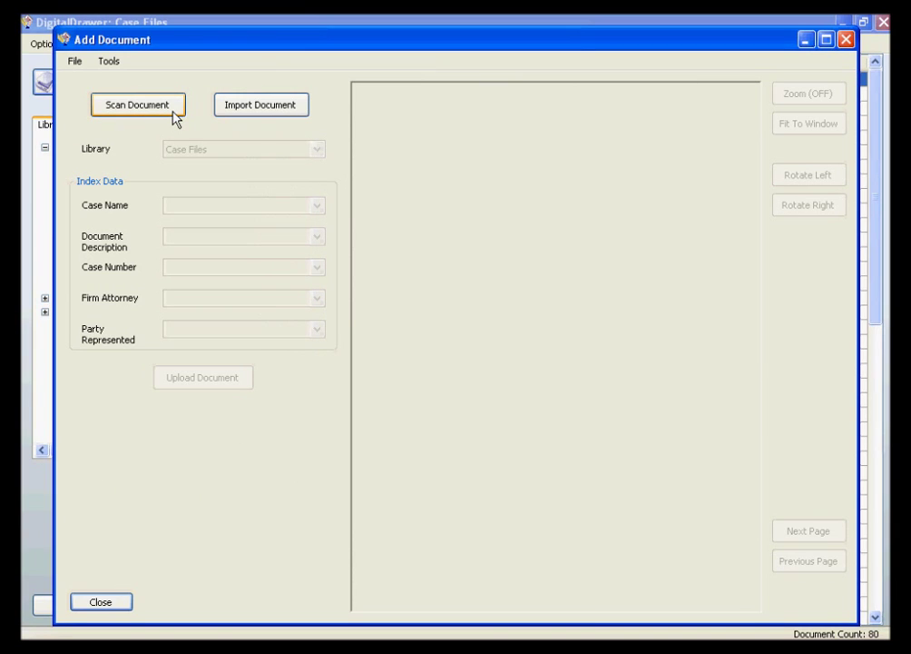
# Import Sample Scanned File.tif, the one-page sample affidavit, as the new document
pyautogui.click(224, 111)
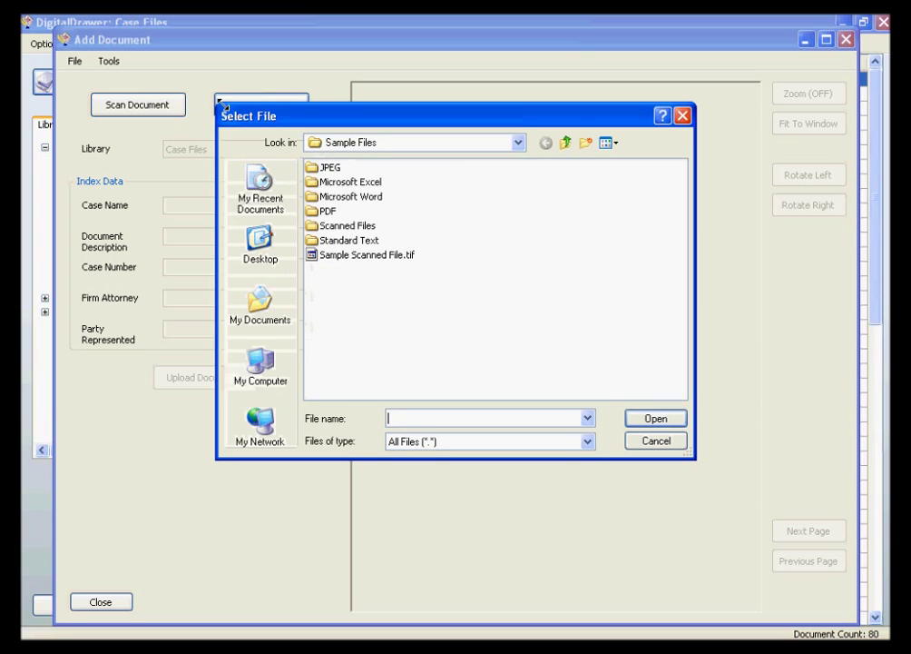
pyautogui.click(366, 256)
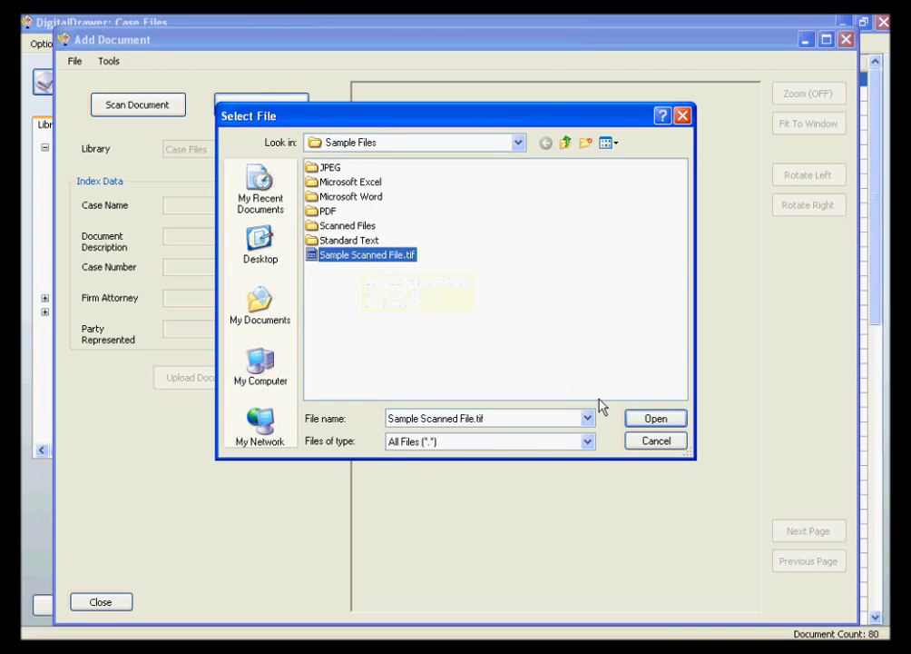
pyautogui.click(656, 417)
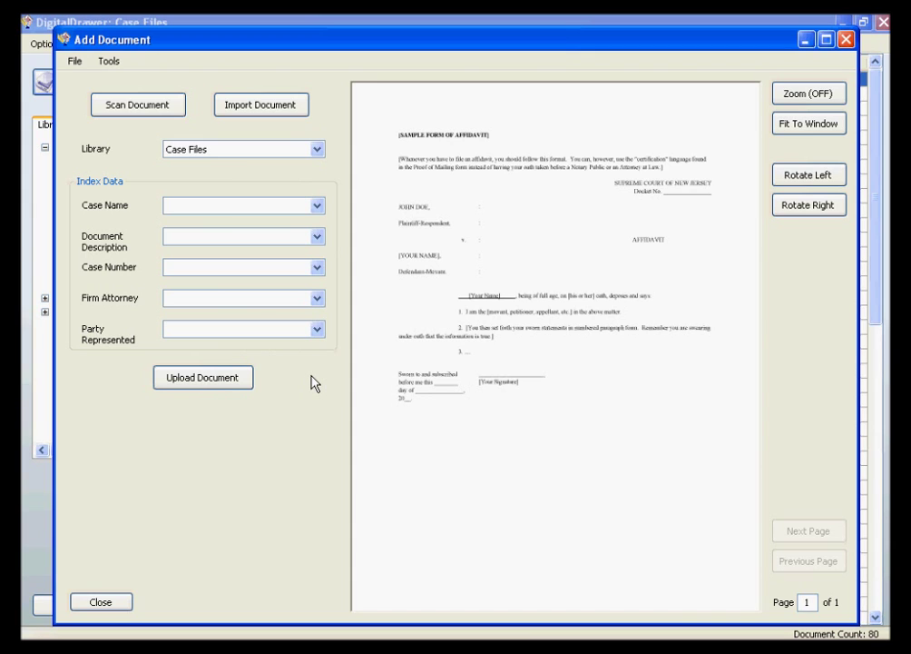
# Assign the document to Brown v. Denson and check its auto-filled case number, attorney and party
pyautogui.click(316, 205)
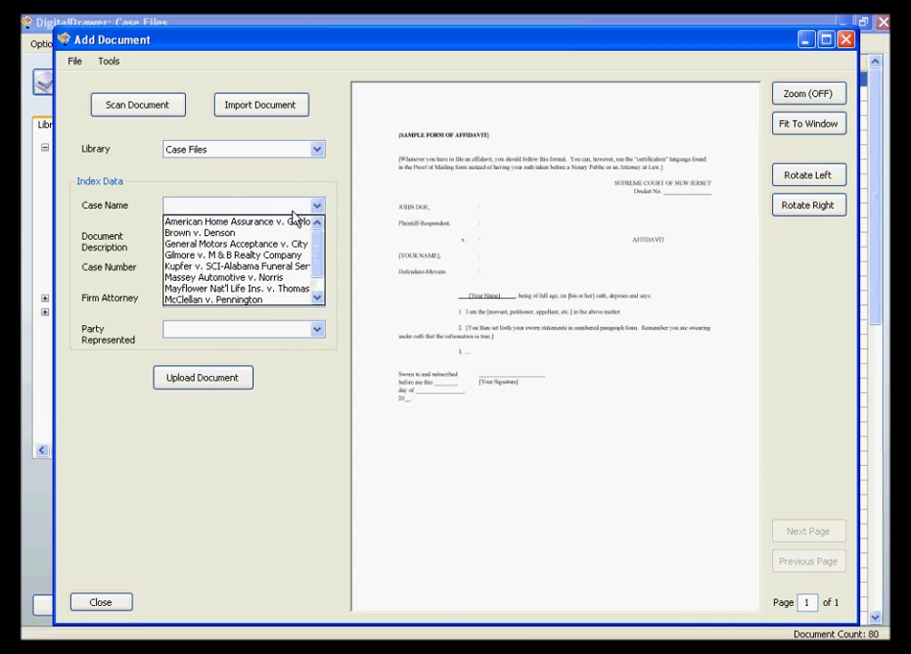
pyautogui.click(272, 233)
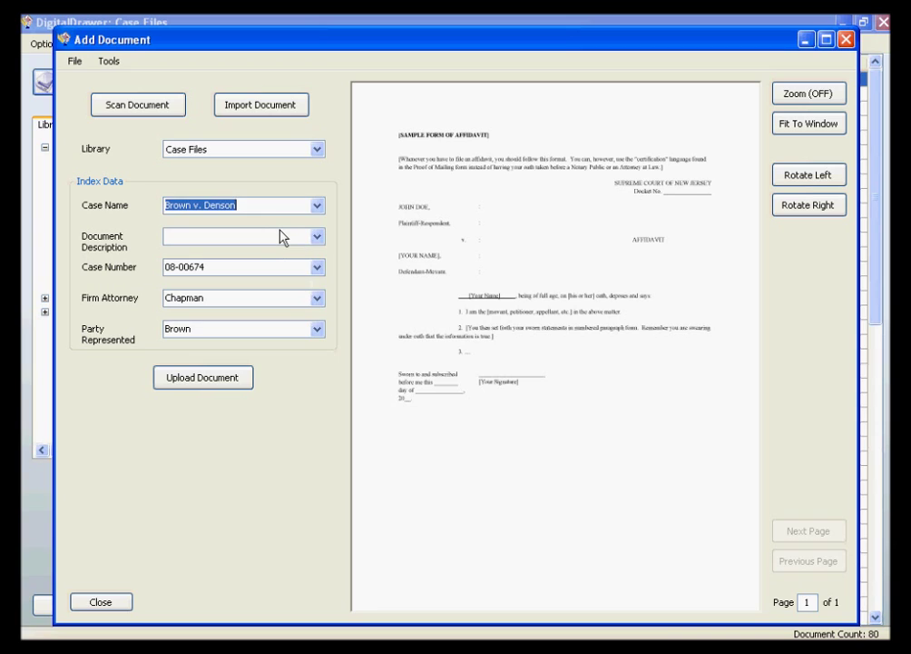
pyautogui.click(225, 267)
pyautogui.click(219, 301)
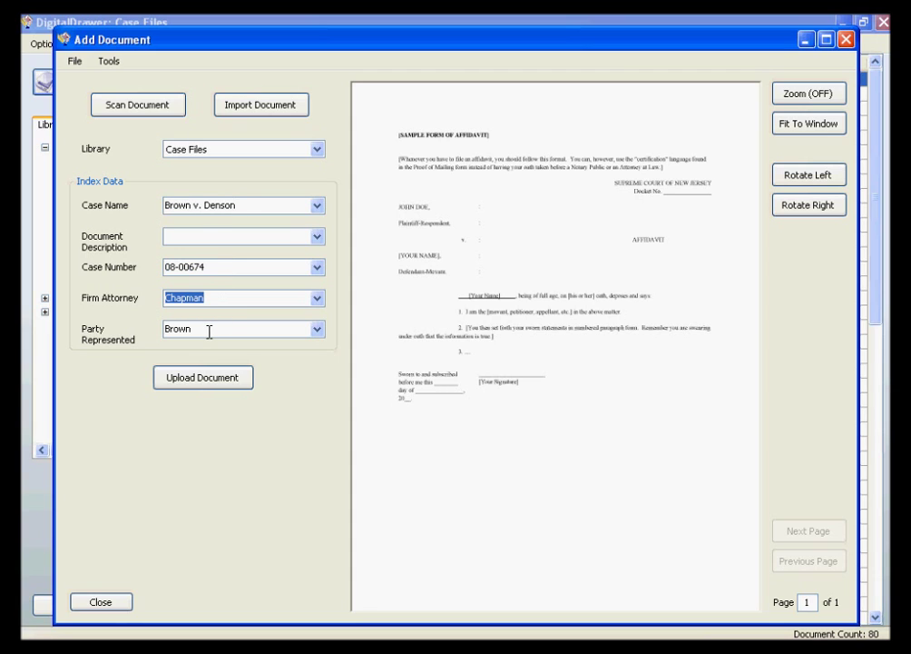
pyautogui.click(209, 331)
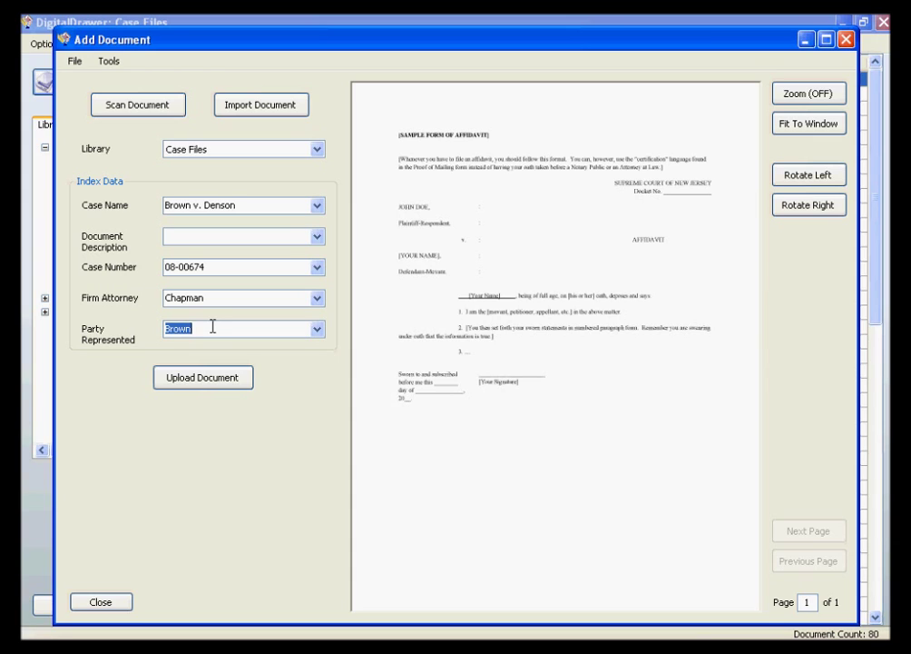
# OCR the AFFIDAVIT heading from the scanned page and paste it as the Document Description
pyautogui.moveTo(623, 232); pyautogui.dragTo(672, 246)
pyautogui.rightClick(182, 235)
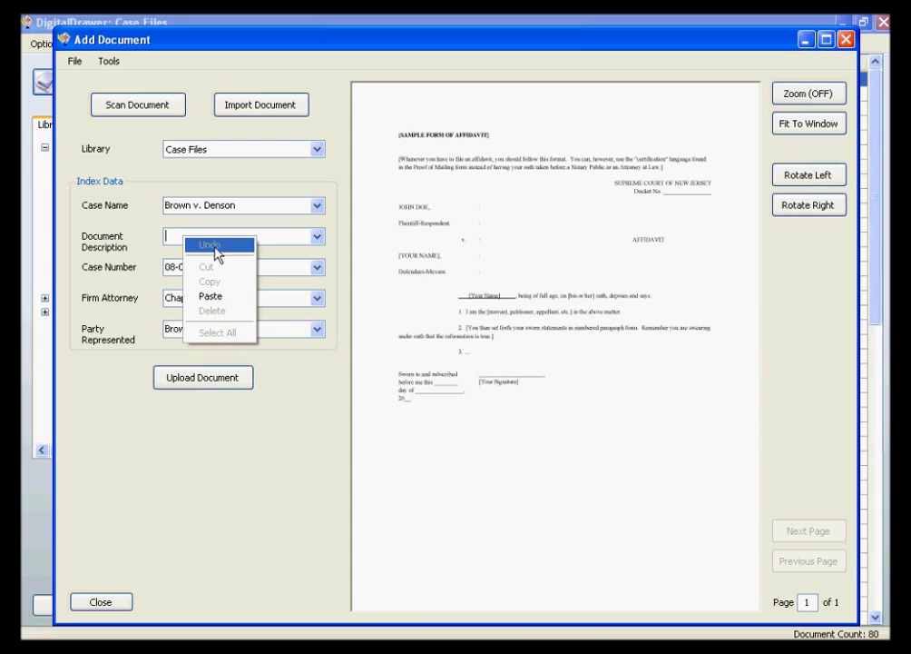
pyautogui.click(228, 300)
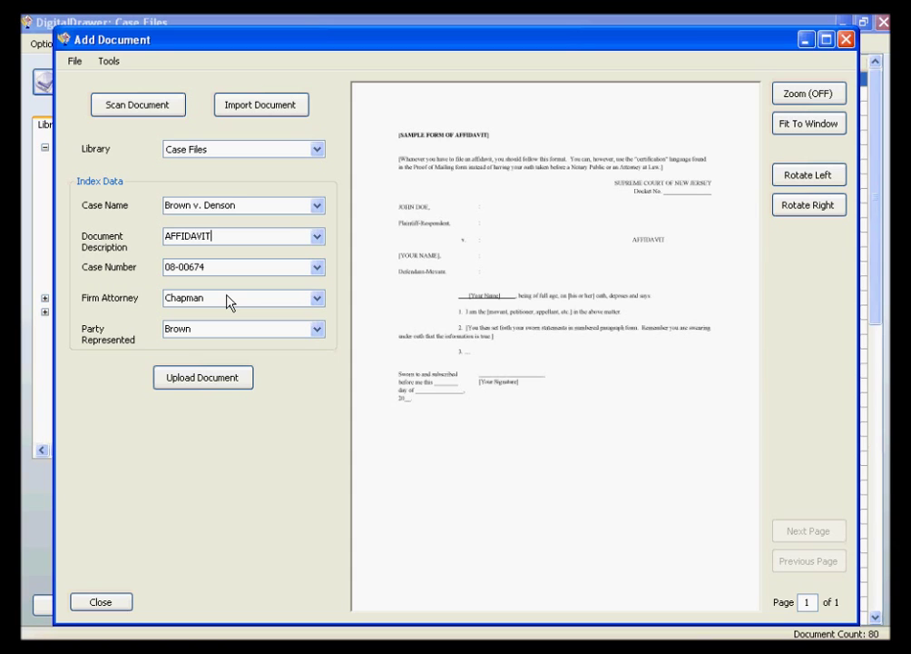
# Upload the affidavit without deleting its source file, then return to the 81-document library
pyautogui.click(246, 379)
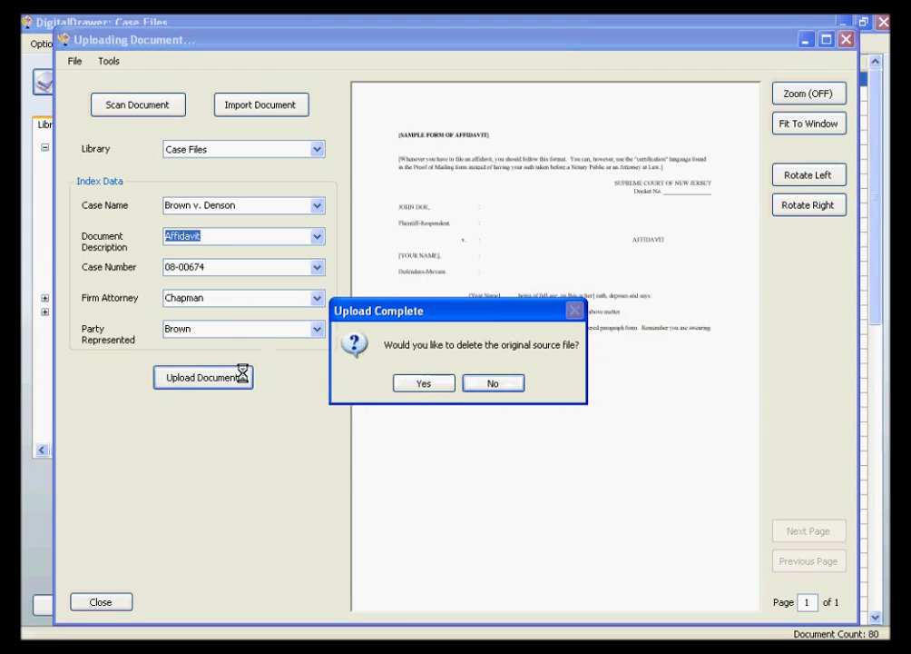
pyautogui.click(487, 384)
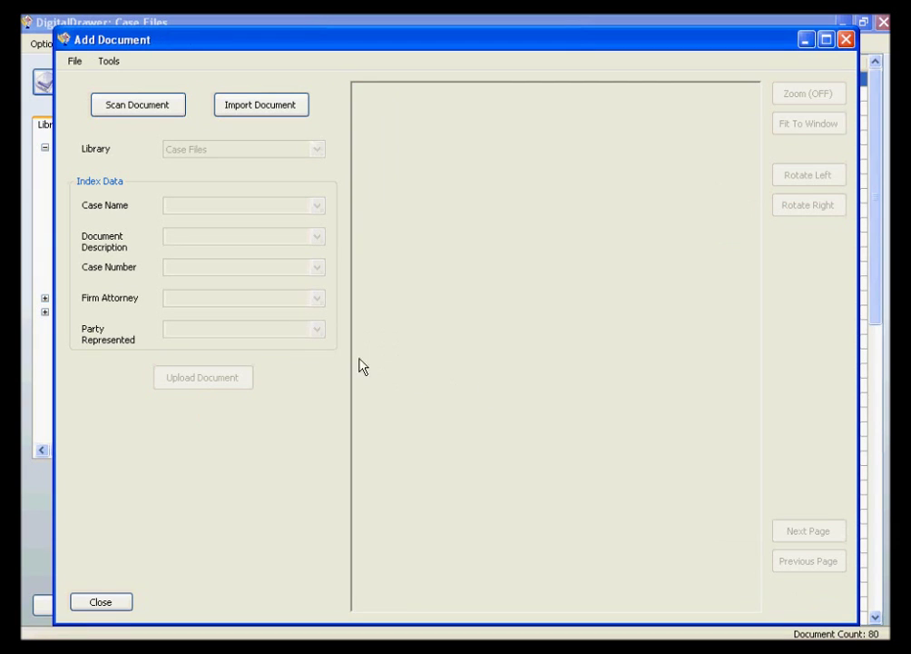
pyautogui.click(300, 109)
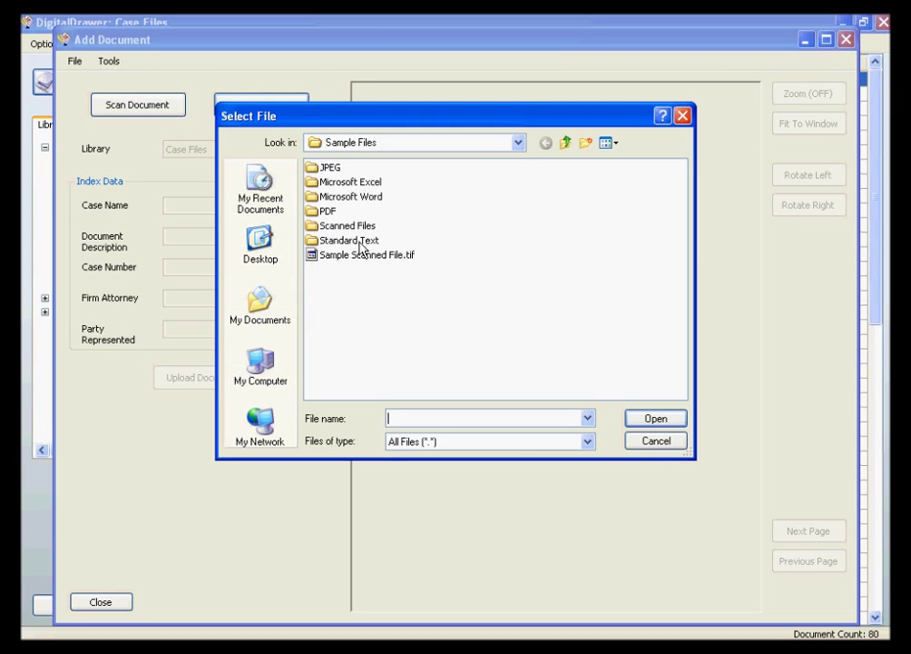
pyautogui.click(660, 444)
pyautogui.click(104, 603)
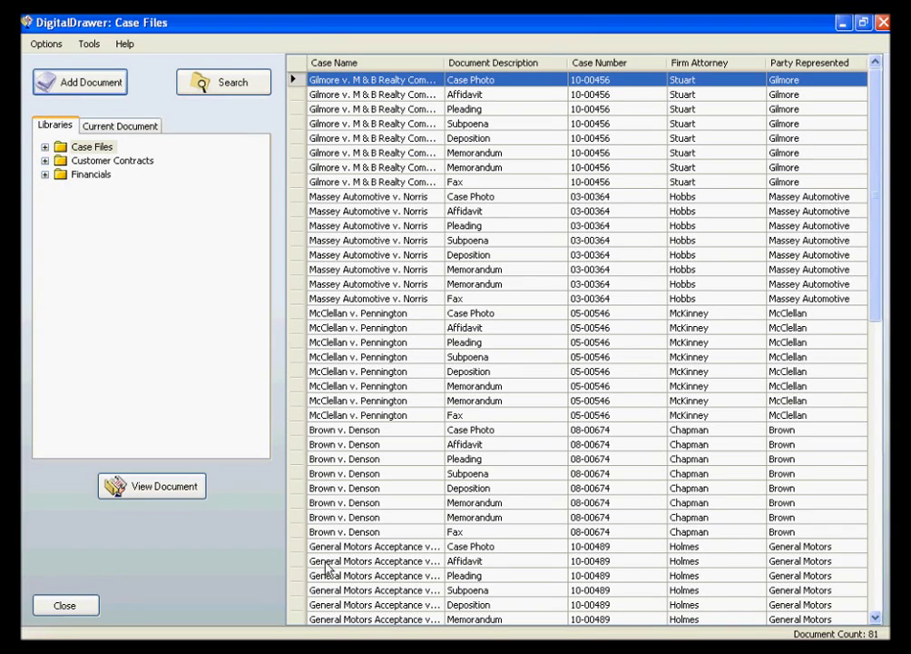
# Switch to the Capture Case Files batch showing the affidavit page and view the Documents menu
pyautogui.click(390, 648)
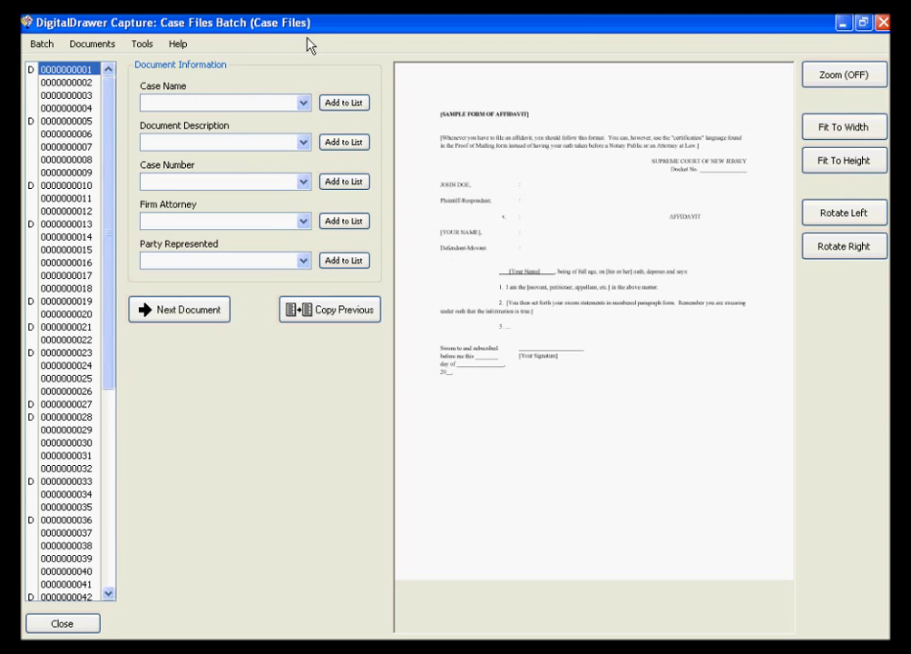
pyautogui.click(94, 47)
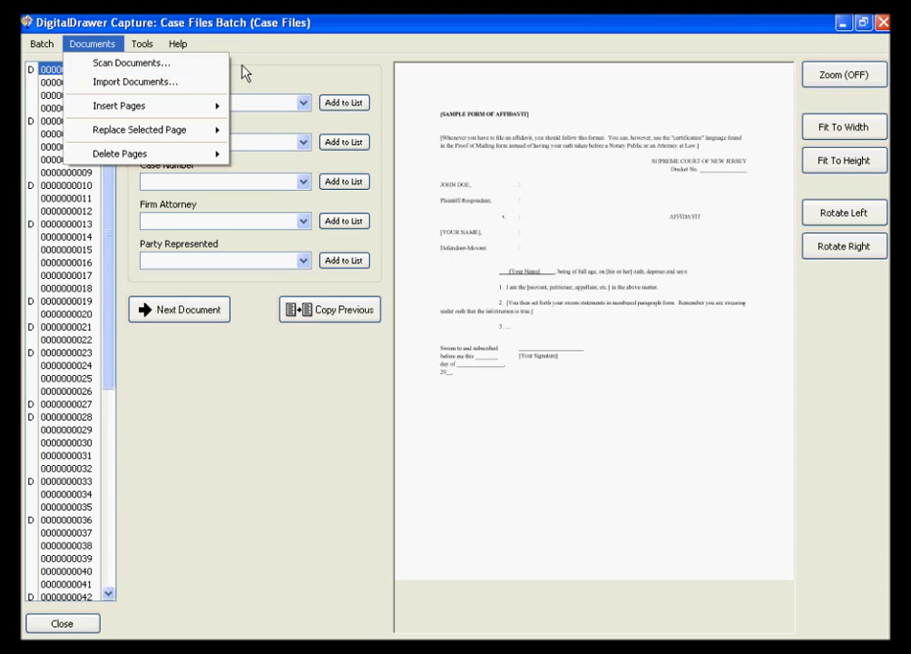
pyautogui.click(240, 74)
pyautogui.click(76, 86)
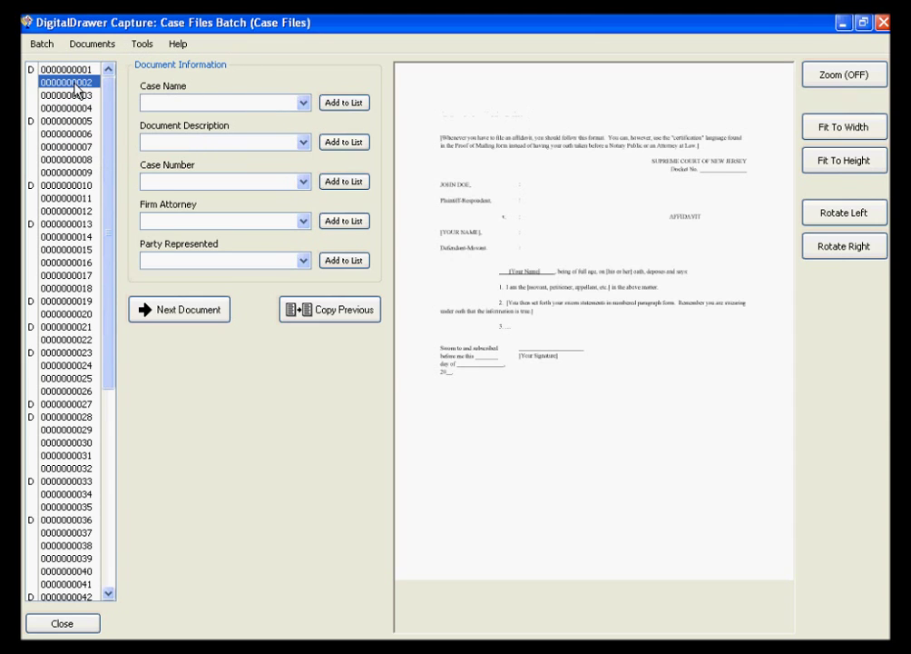
pyautogui.click(77, 96)
pyautogui.click(75, 109)
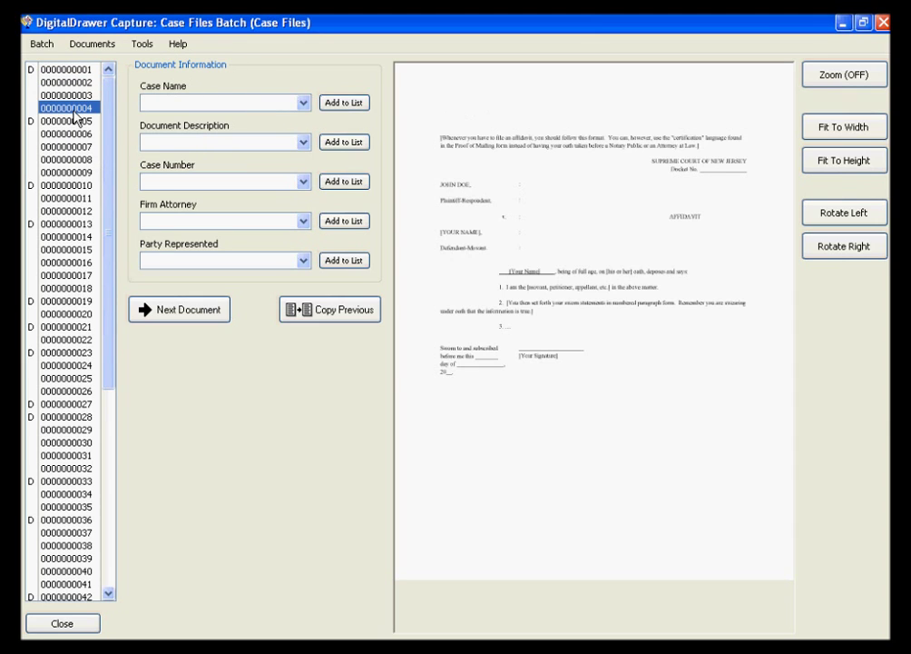
pyautogui.click(73, 121)
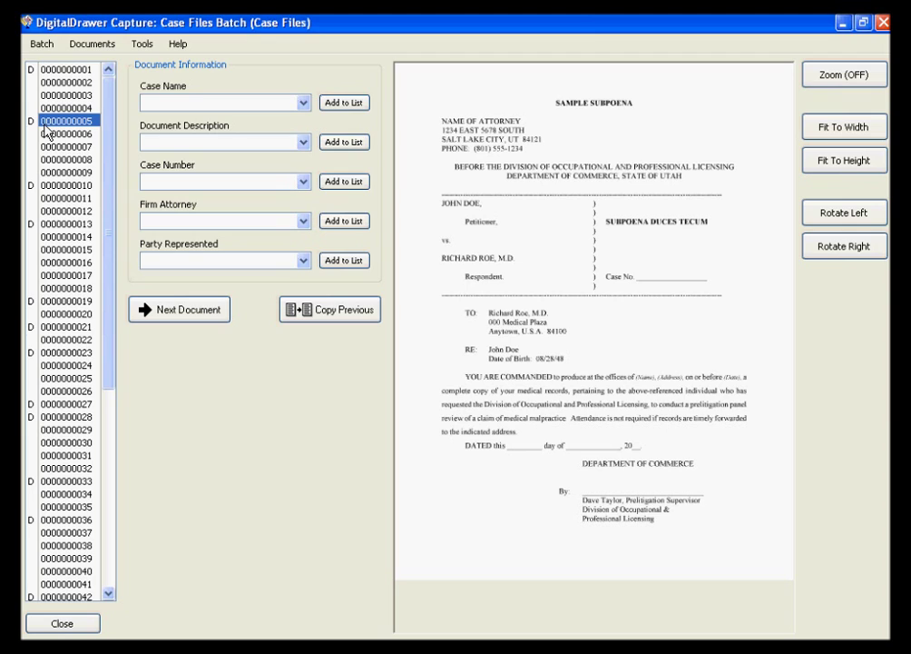
pyautogui.click(33, 121)
pyautogui.click(32, 96)
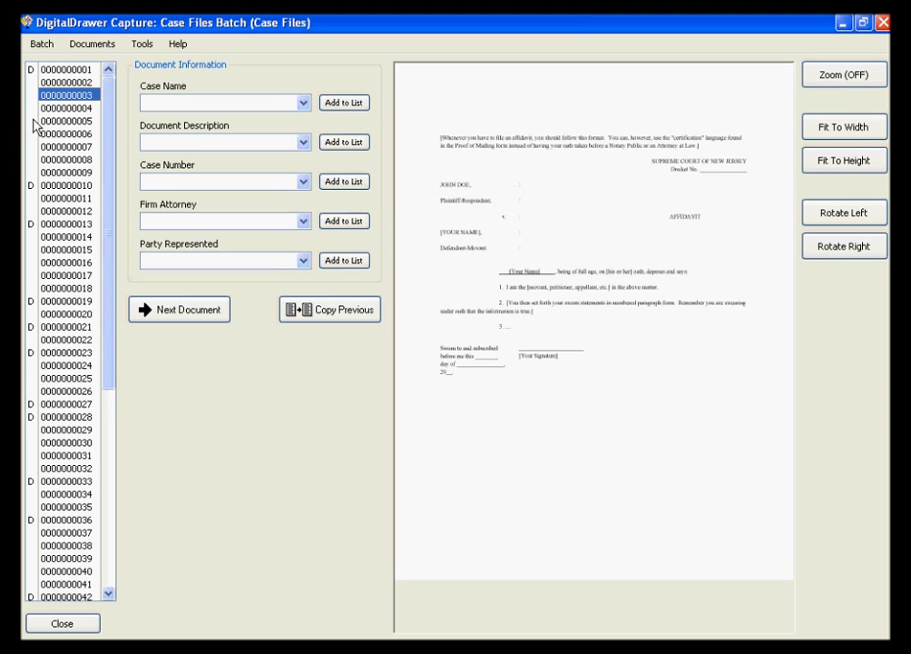
pyautogui.click(33, 121)
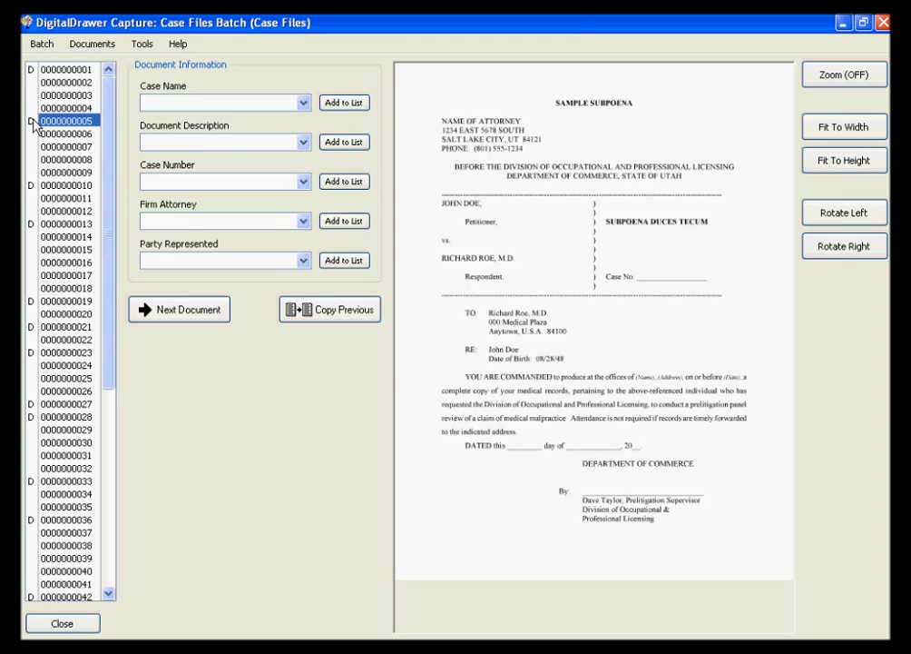
pyautogui.click(142, 44)
pyautogui.moveTo(136, 66)
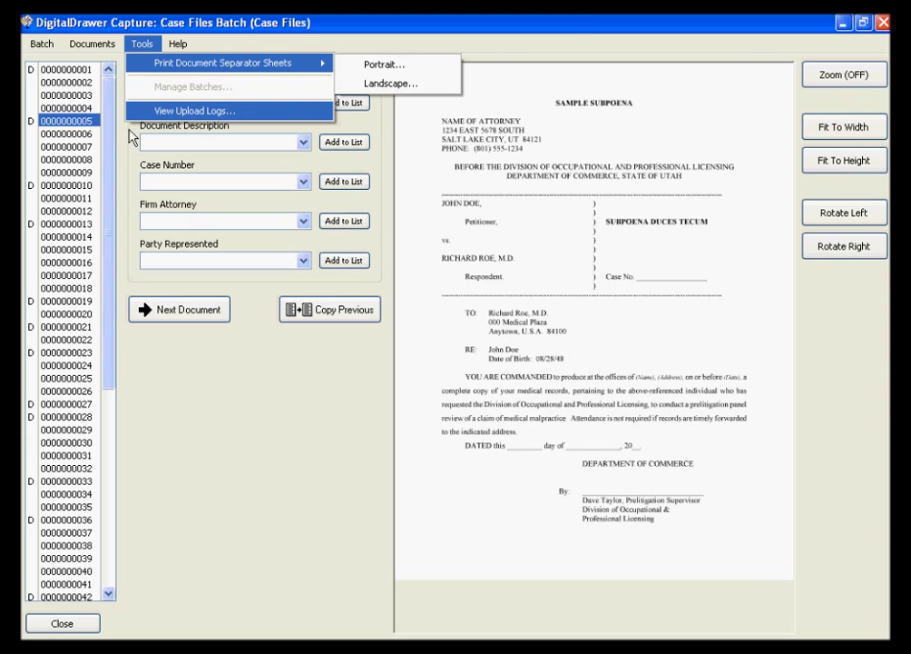
pyautogui.click(105, 115)
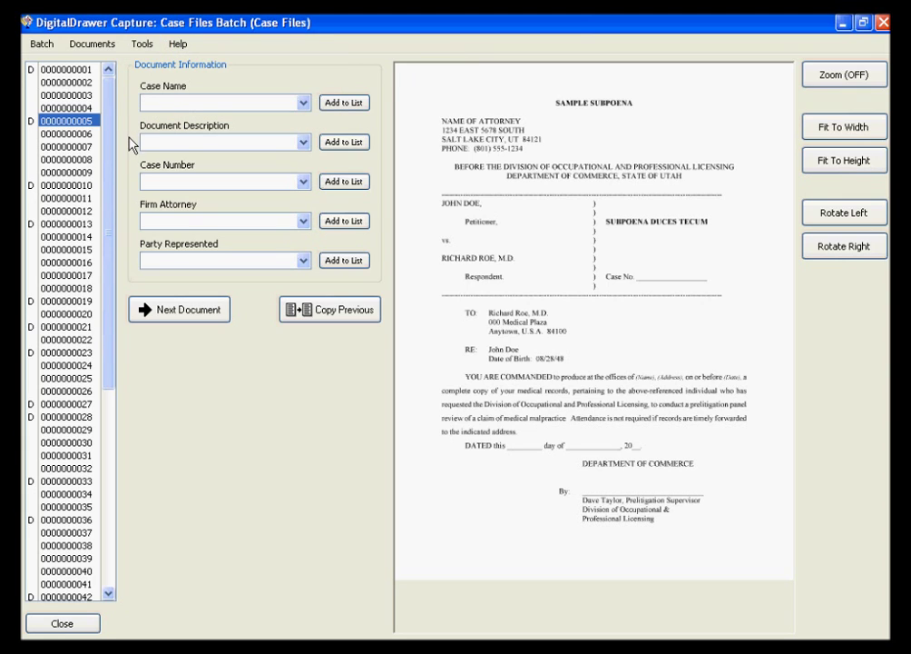
pyautogui.click(50, 186)
pyautogui.click(47, 224)
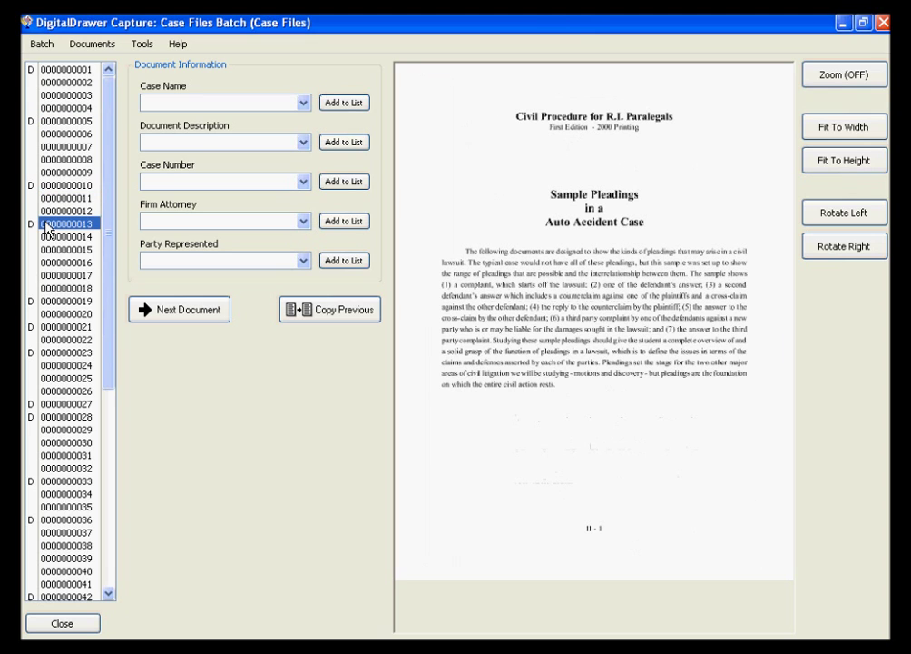
pyautogui.click(34, 122)
pyautogui.click(36, 185)
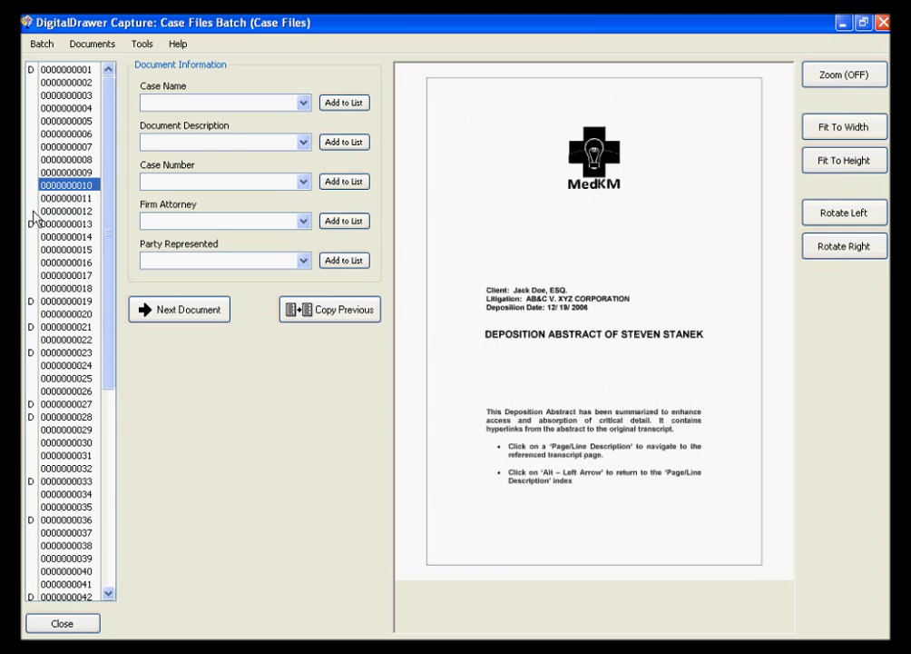
pyautogui.click(35, 223)
pyautogui.click(35, 301)
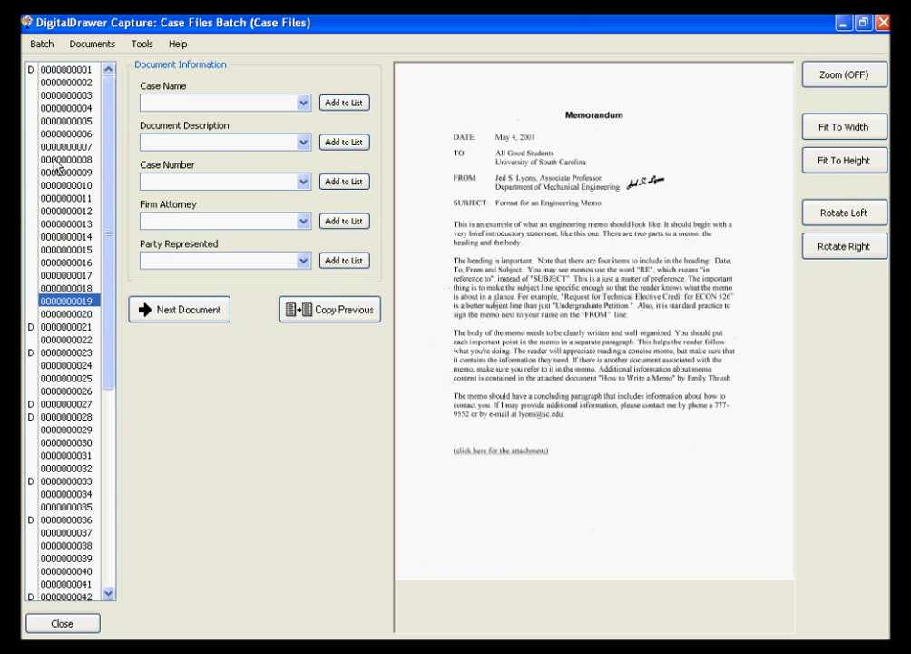
pyautogui.click(73, 85)
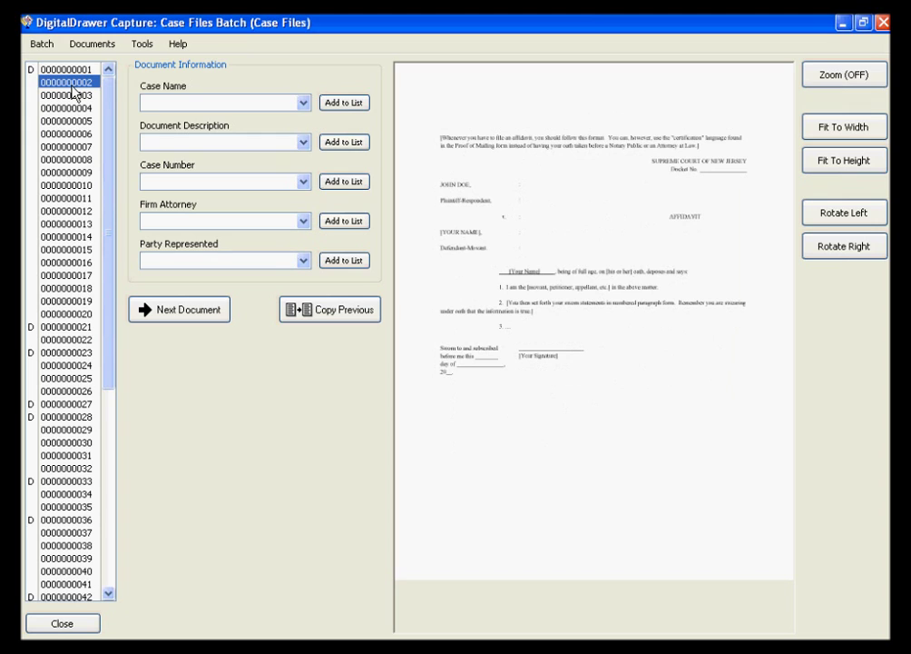
pyautogui.press('Down')
pyautogui.press('Down')
pyautogui.press('Down')
pyautogui.press('Down')
pyautogui.press('Down')
pyautogui.press('Down')
pyautogui.press('Down')
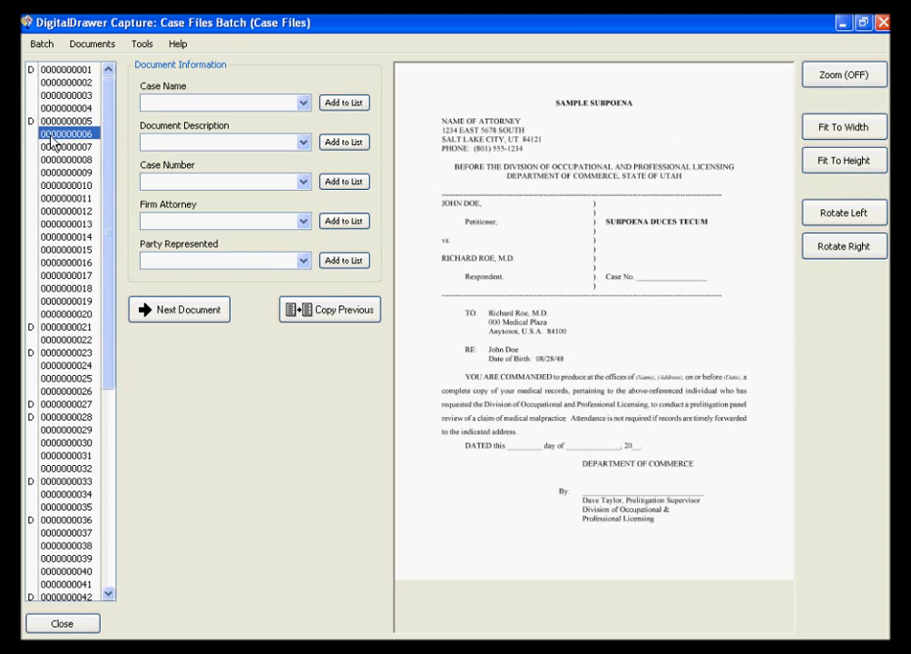
pyautogui.press('Down')
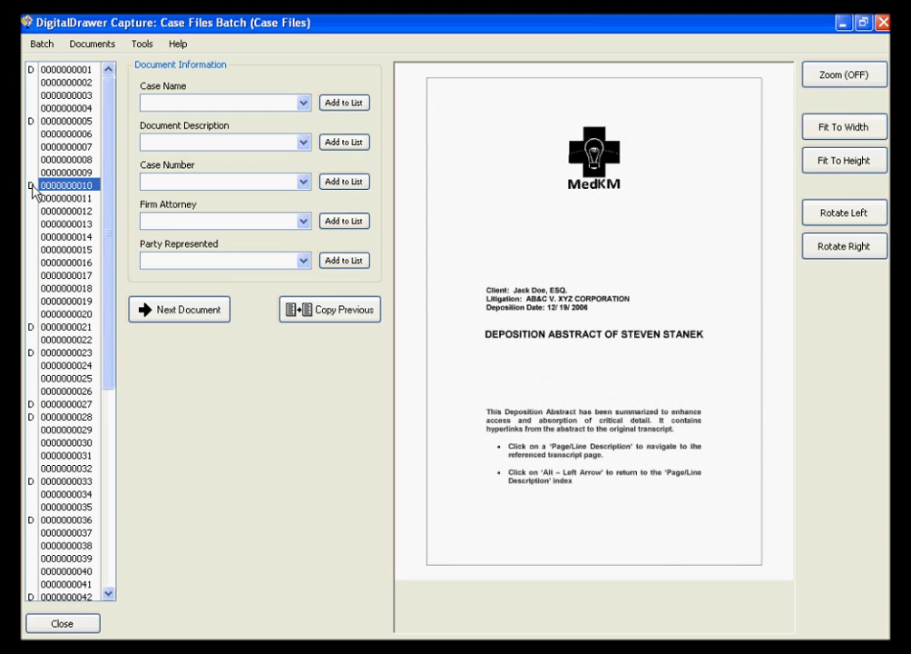
pyautogui.press('Down')
pyautogui.press('Down')
pyautogui.press('Down')
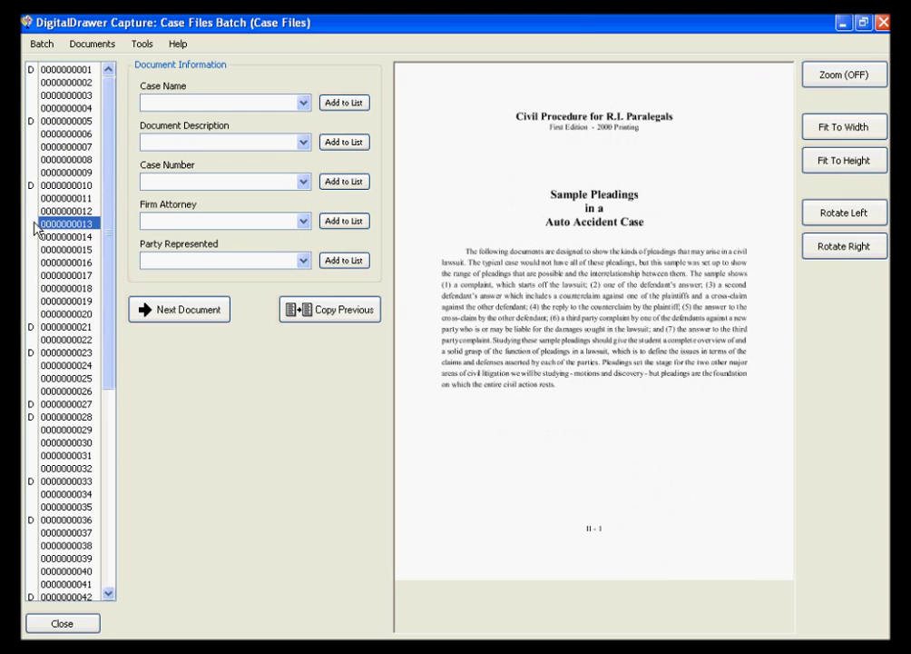
pyautogui.click(52, 237)
pyautogui.press('Down')
pyautogui.press('Down')
pyautogui.press('Down')
pyautogui.press('Down')
pyautogui.press('Down')
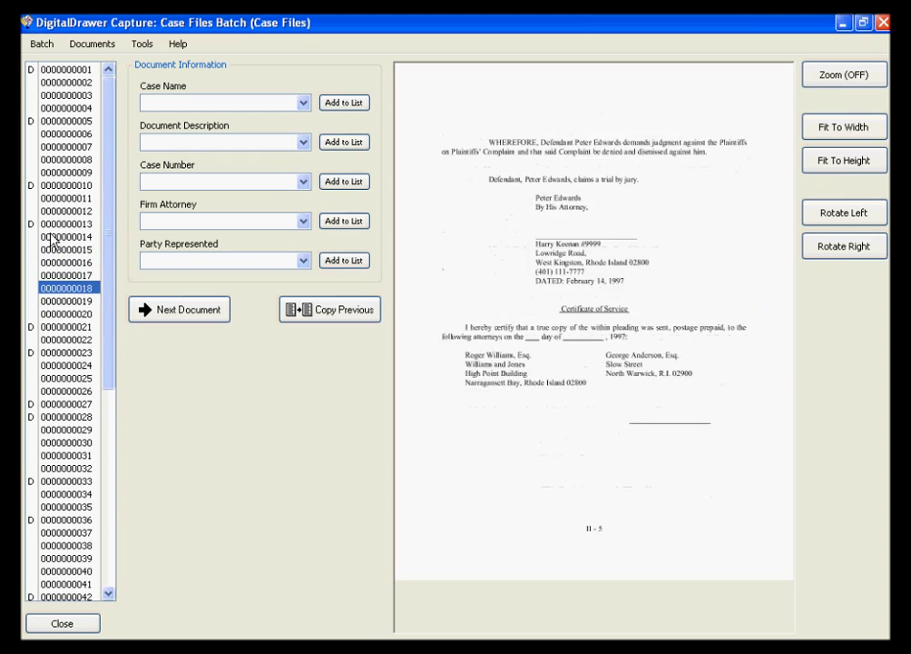
pyautogui.click(34, 303)
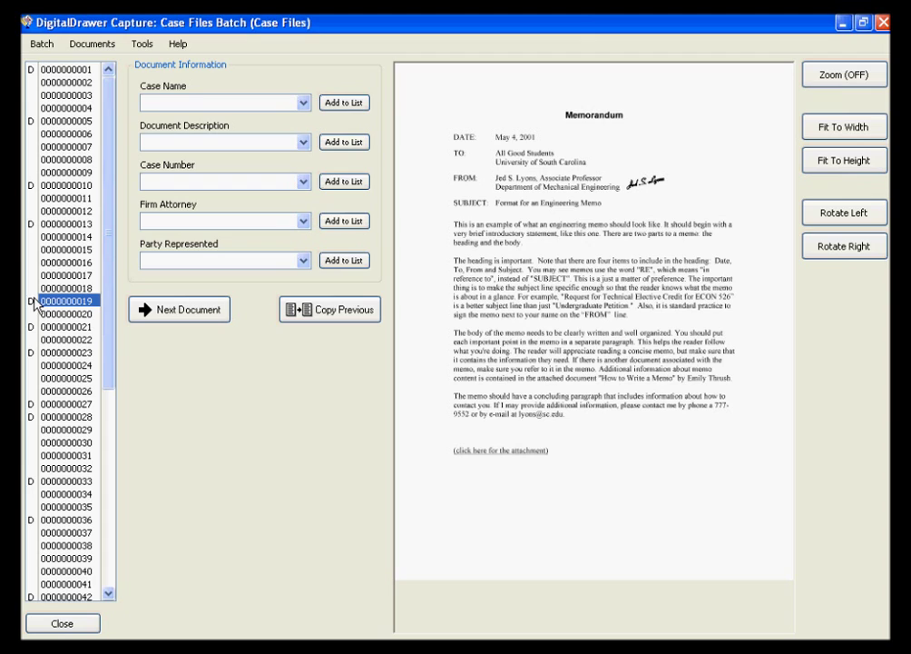
pyautogui.click(72, 70)
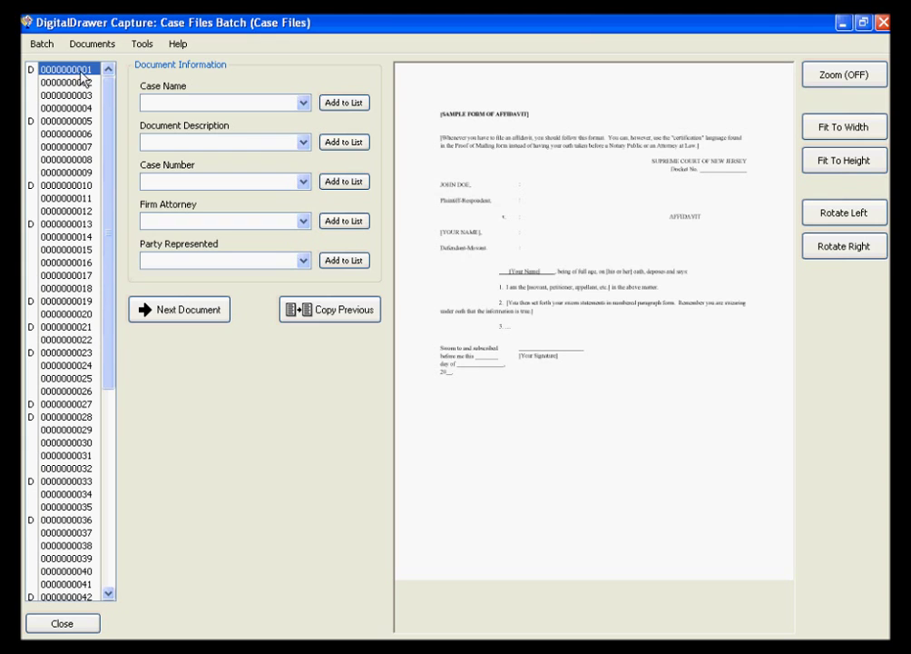
# Index the first document with case Brown v. Denson and description Affidavit
pyautogui.click(303, 103)
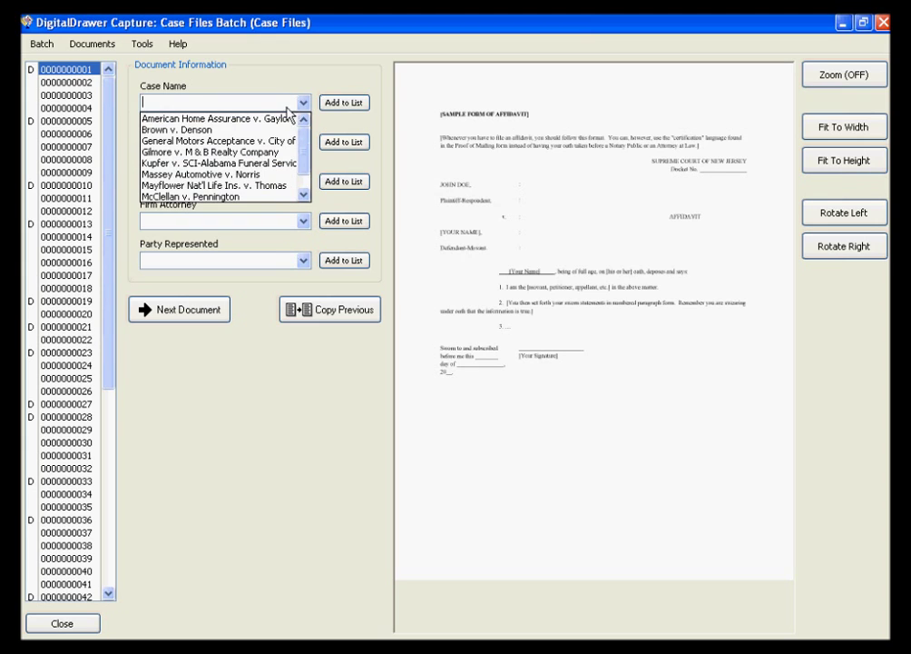
pyautogui.click(263, 132)
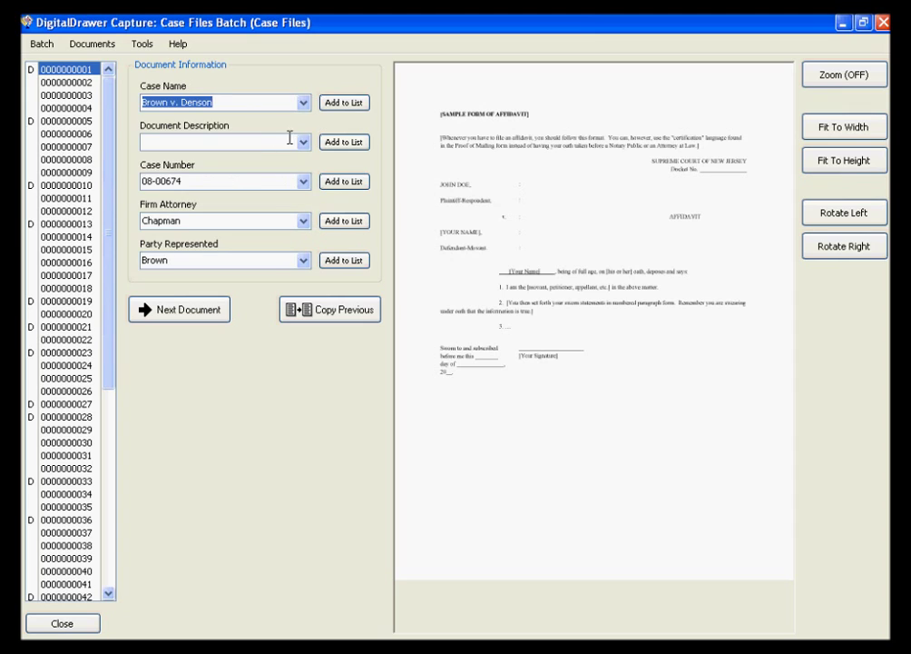
pyautogui.click(304, 143)
pyautogui.click(278, 169)
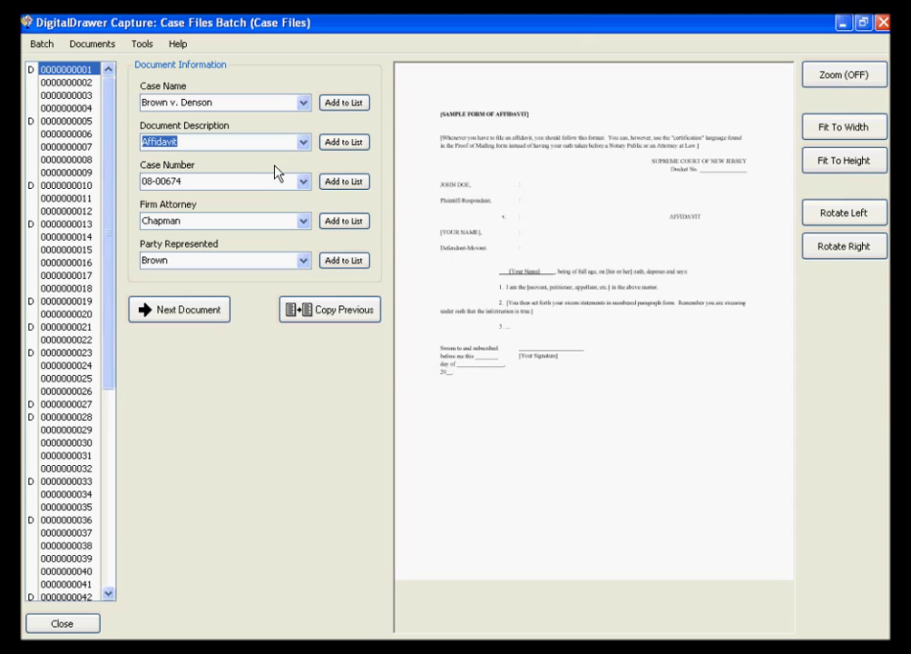
pyautogui.click(78, 83)
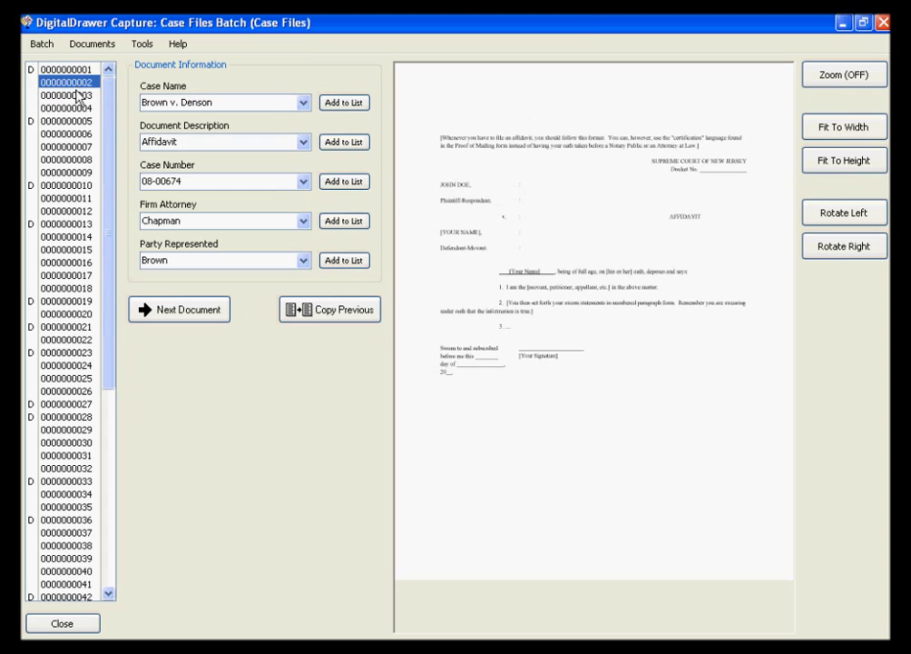
pyautogui.click(79, 94)
pyautogui.click(79, 108)
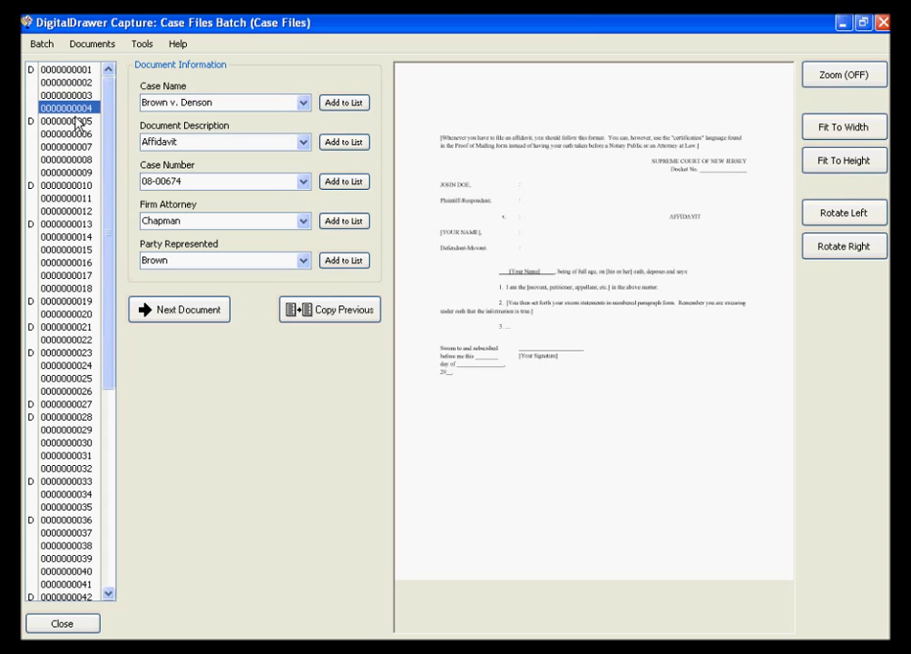
pyautogui.click(77, 122)
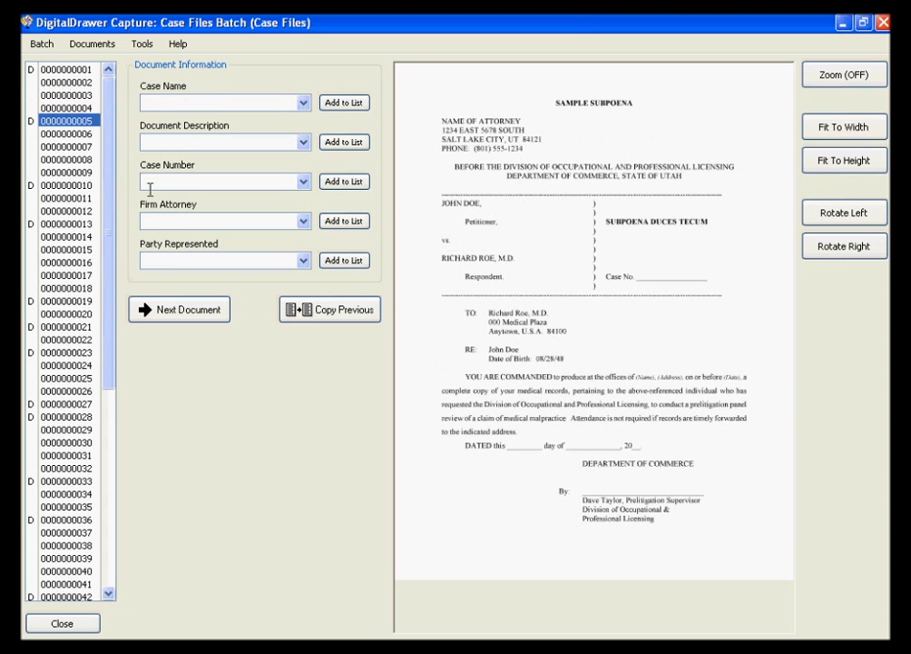
# Index the subpoena with the previous document's Brown v. Denson data and describe it as Subpoena
pyautogui.click(324, 312)
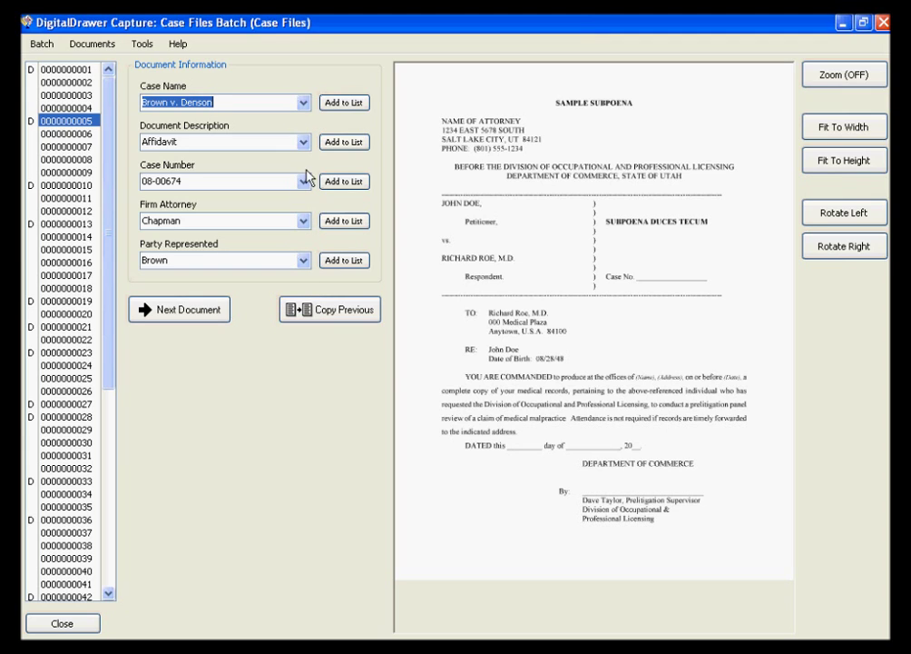
pyautogui.click(302, 142)
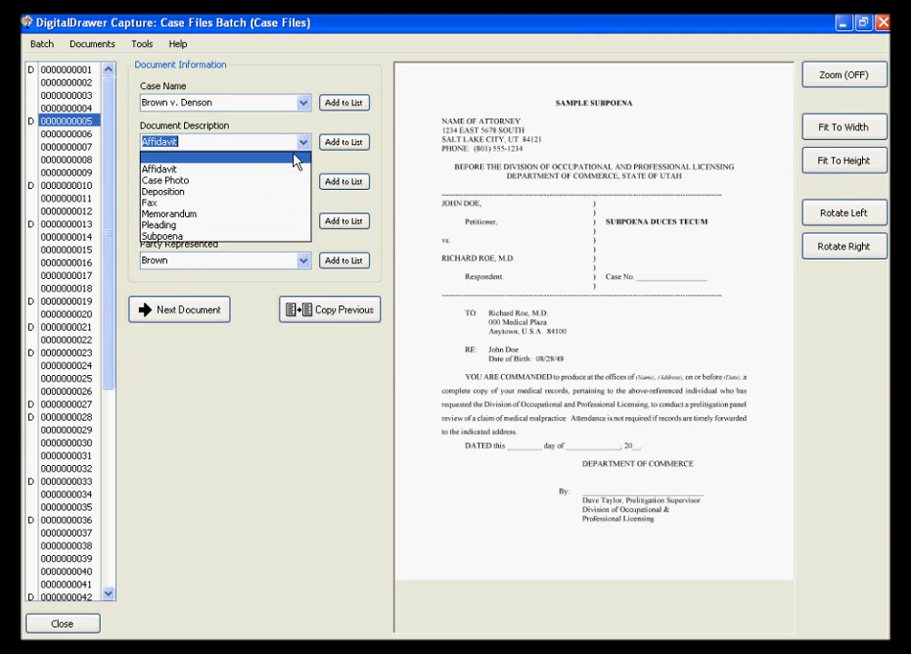
pyautogui.click(240, 236)
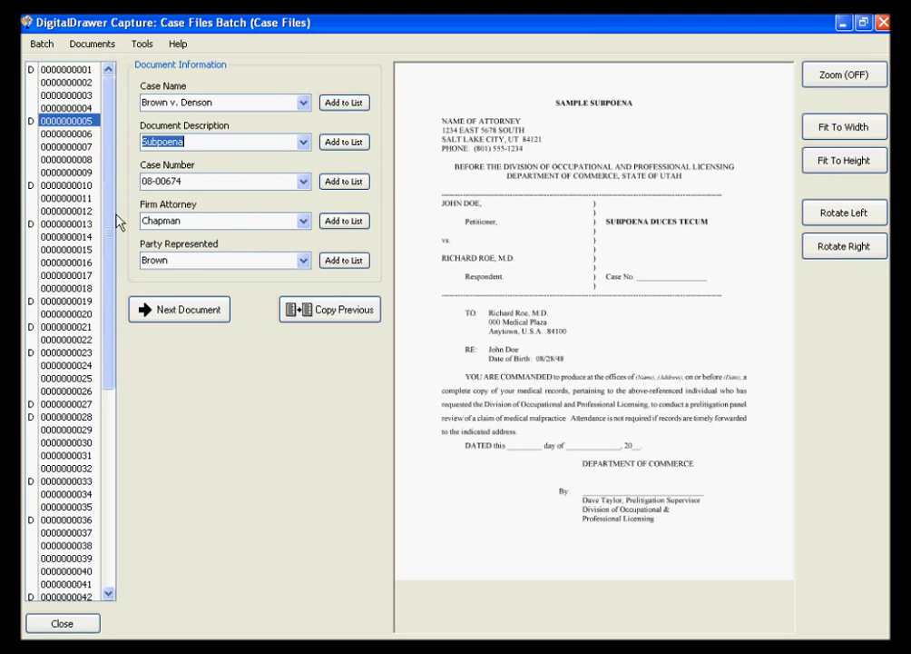
pyautogui.click(172, 312)
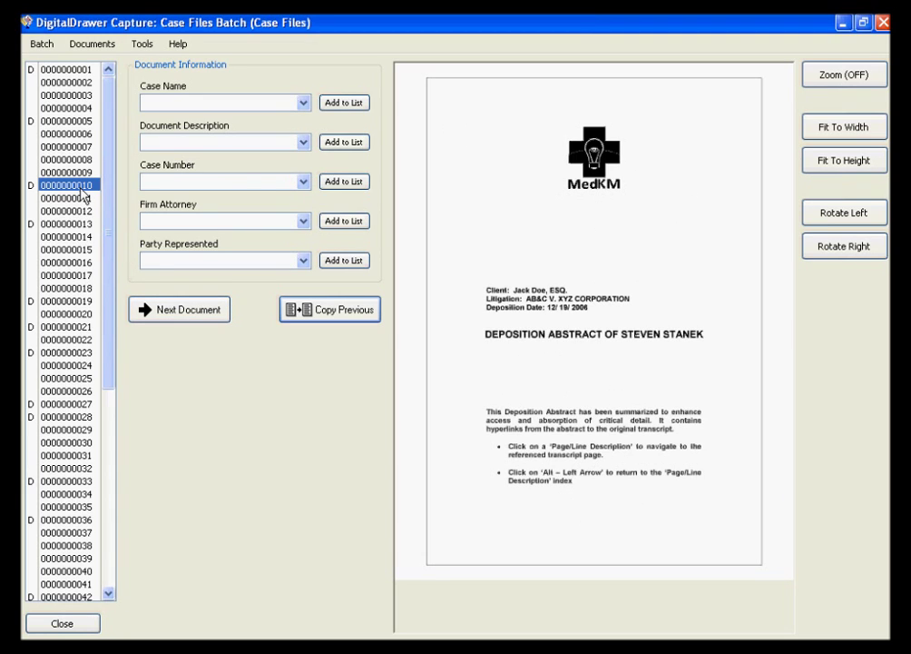
# Copy the Brown v. Denson case data onto the deposition abstract and describe it as Deposition
pyautogui.click(313, 309)
pyautogui.click(303, 143)
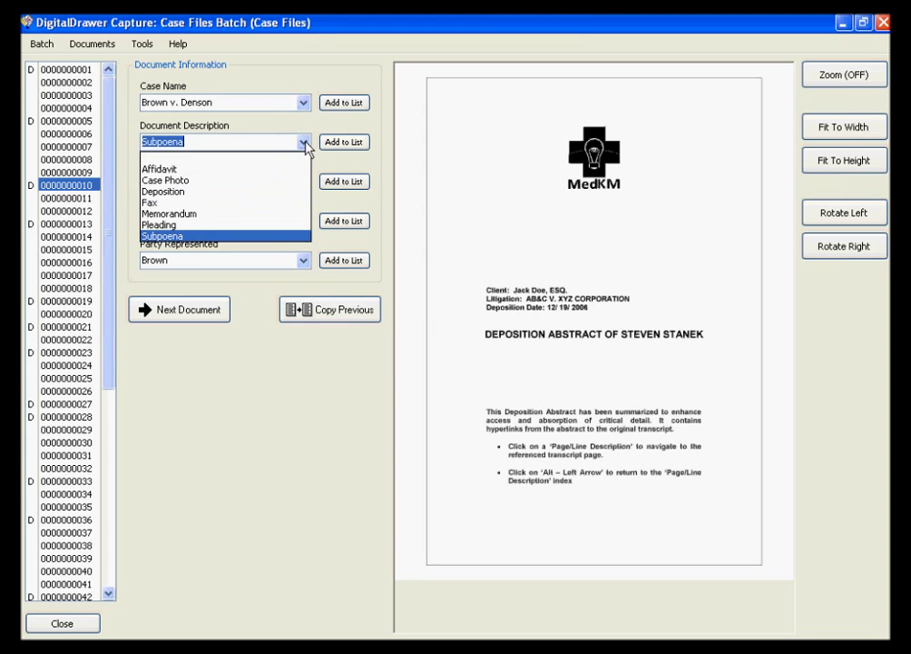
pyautogui.click(281, 192)
pyautogui.click(194, 310)
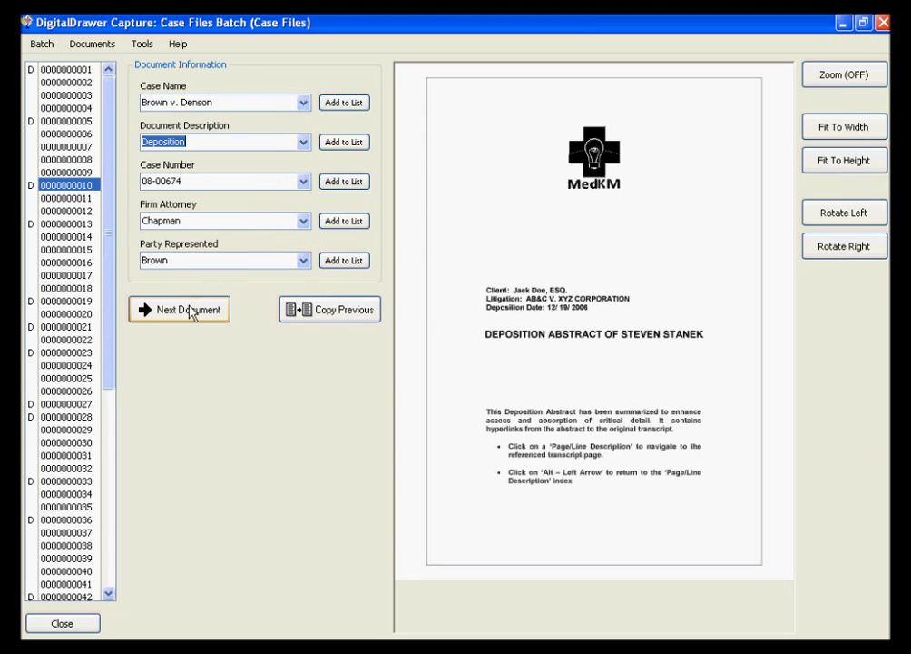
# Copy the Brown v. Denson case data onto the Sample Pleadings document and describe it as Pleading
pyautogui.click(298, 309)
pyautogui.click(303, 143)
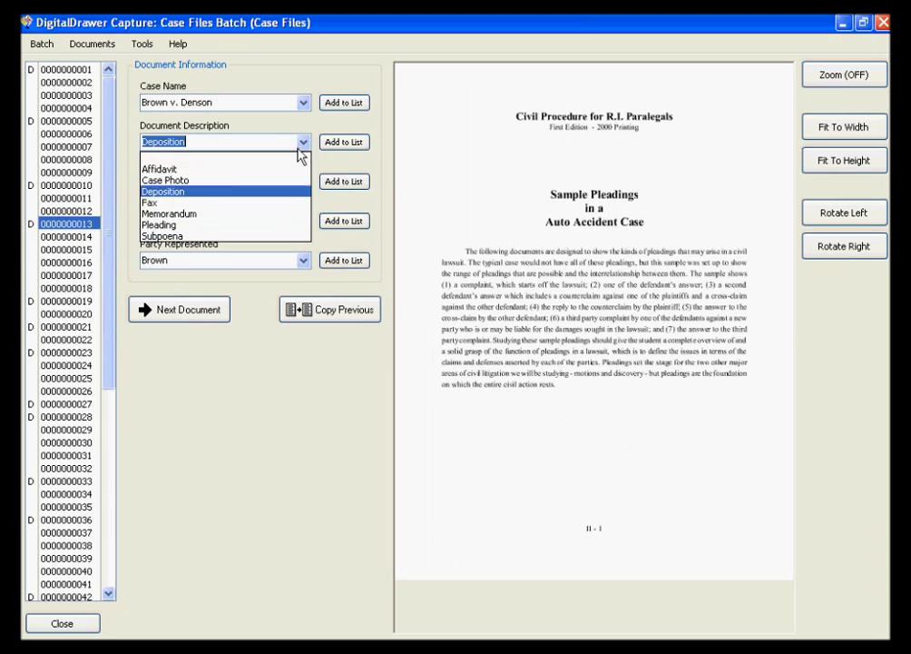
pyautogui.click(256, 225)
pyautogui.click(202, 309)
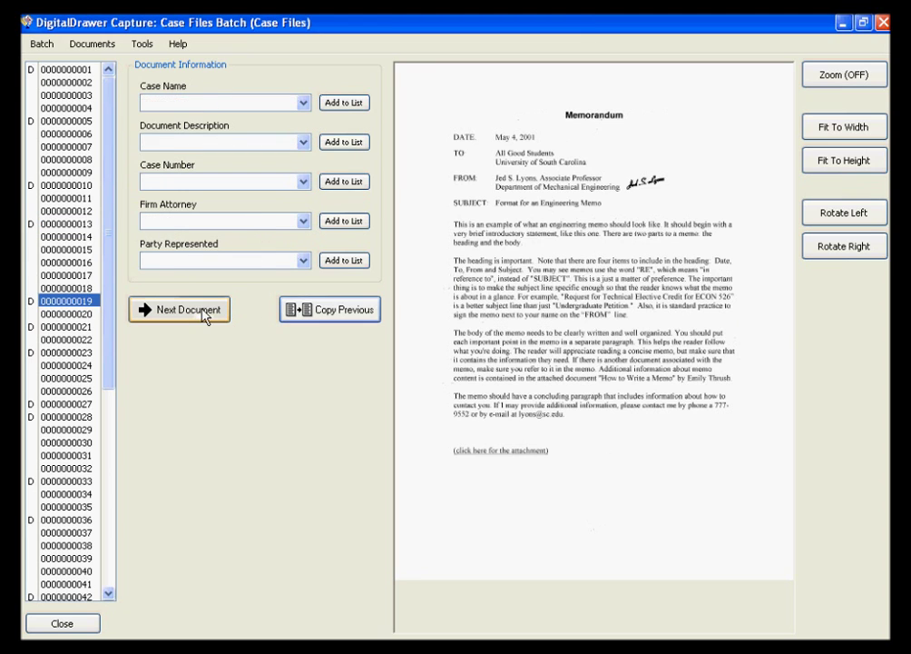
# Copy the Brown v. Denson case data onto the memorandum and describe it as Memorandum
pyautogui.click(301, 309)
pyautogui.click(302, 144)
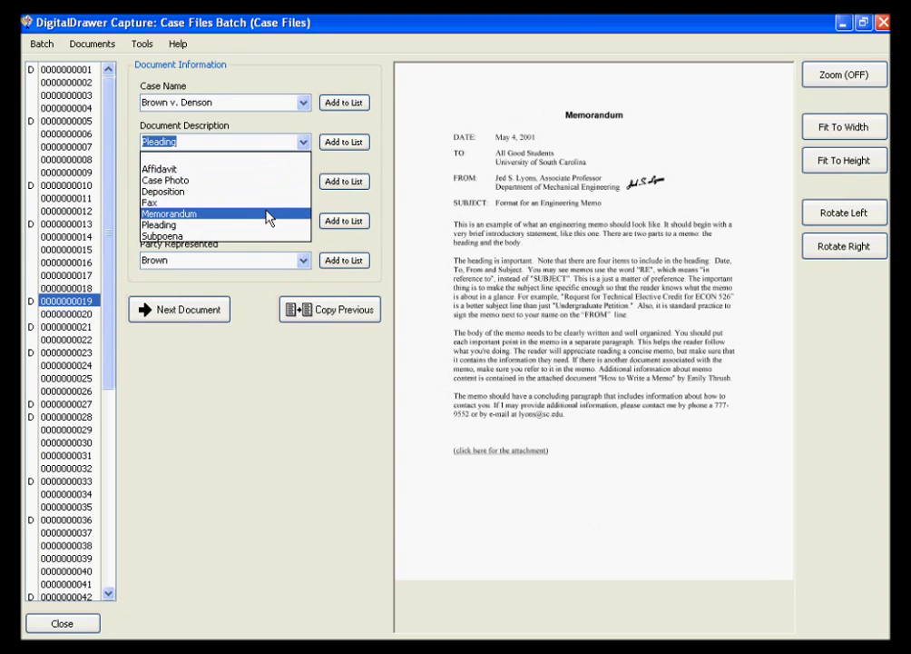
pyautogui.click(266, 213)
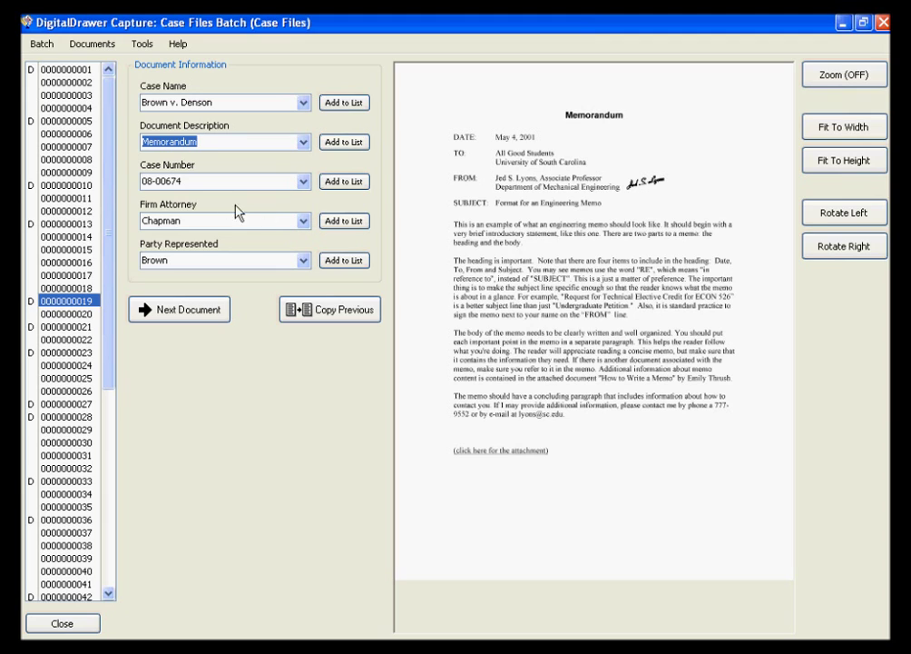
# Open the Batch menu to reach the Upload Batch to DigitalDrawer command
pyautogui.click(30, 42)
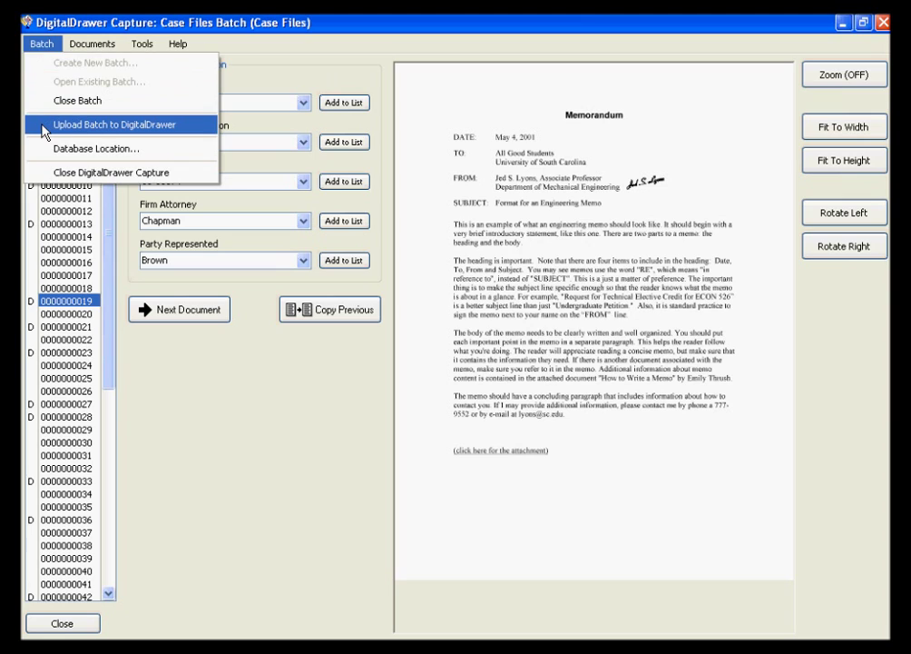